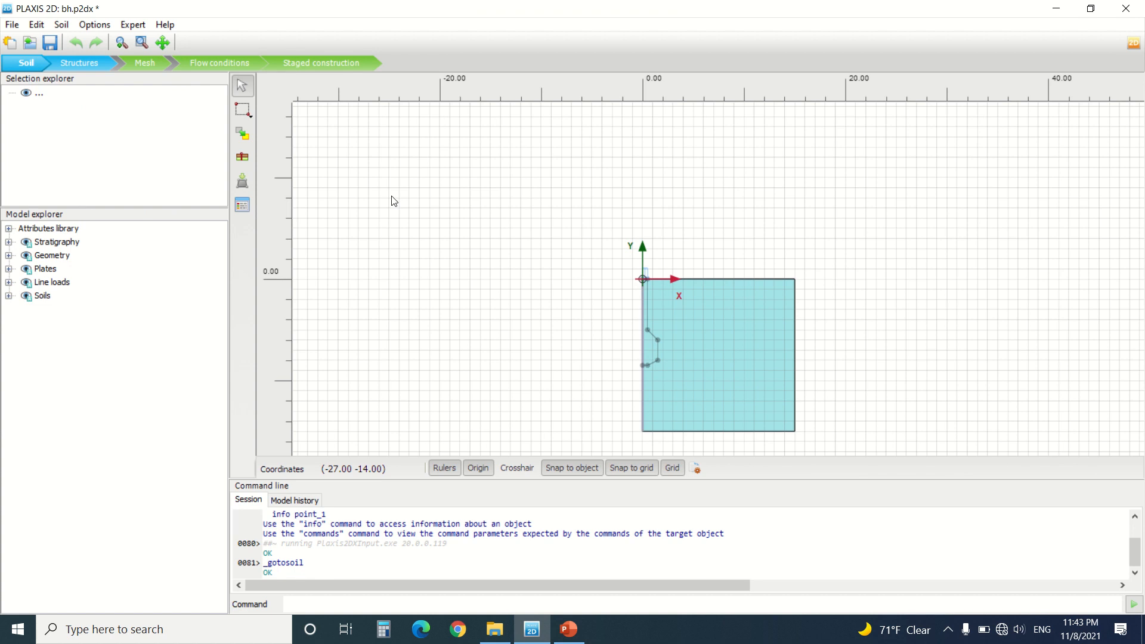
Review the model type options in the project properties and close them without changes.
{"action": "left_click", "coordinate": [435, 177]}
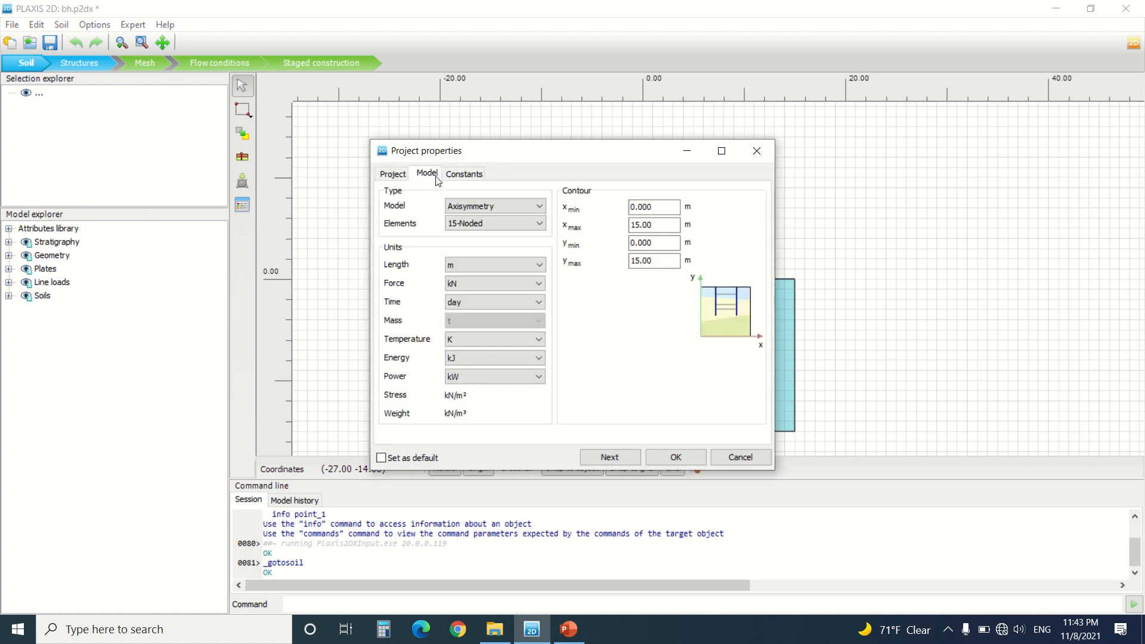
{"action": "left_click", "coordinate": [470, 207]}
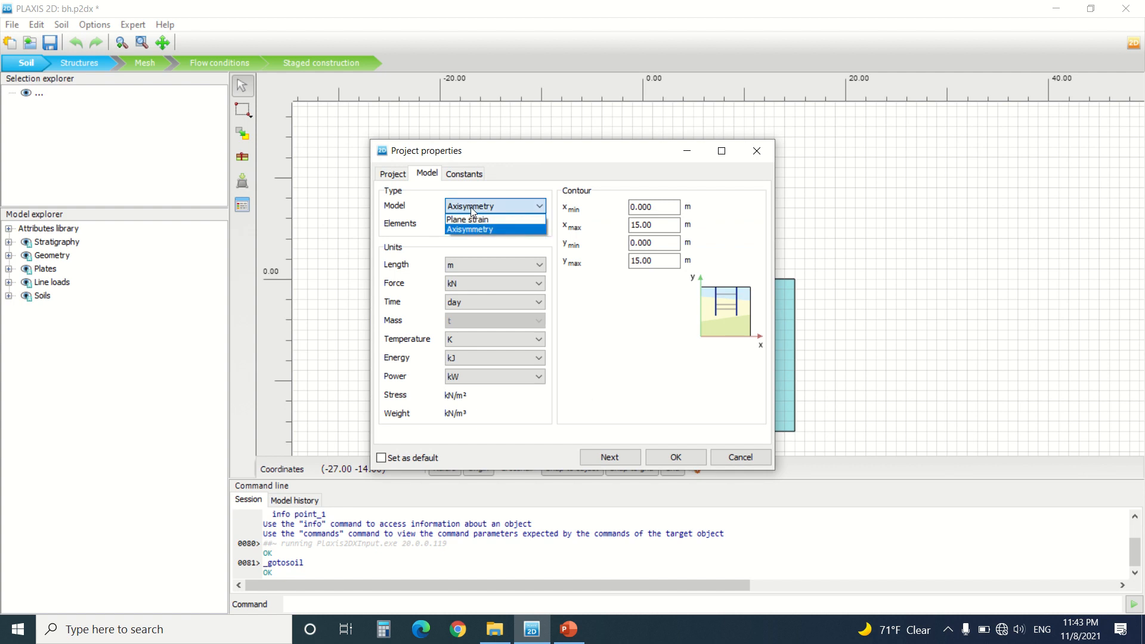
{"action": "left_click", "coordinate": [472, 207]}
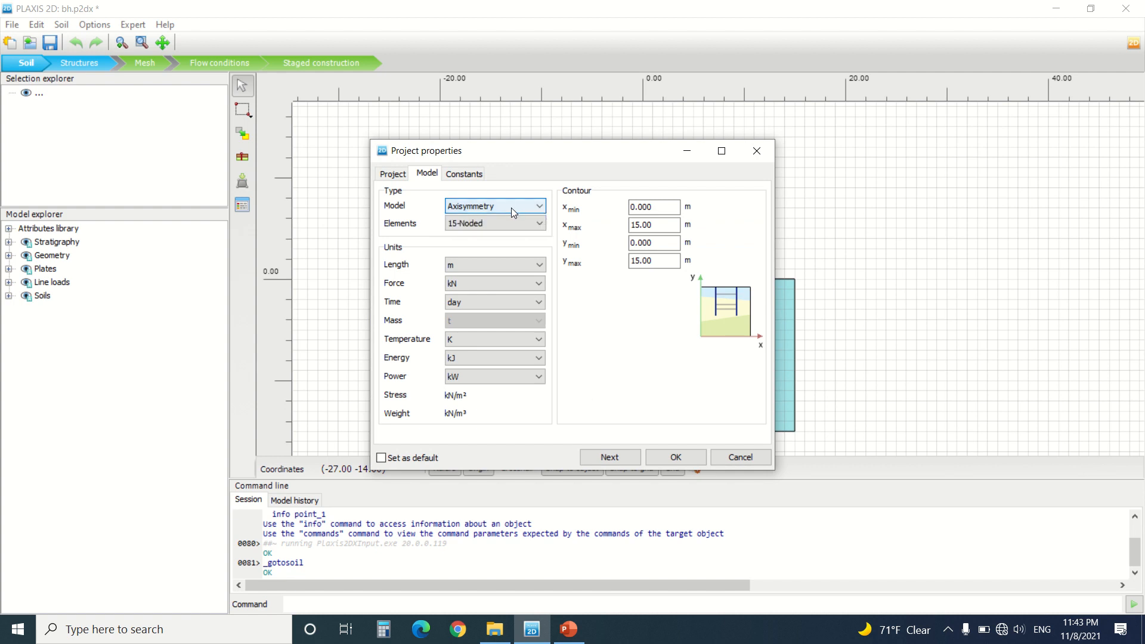
{"action": "left_click", "coordinate": [756, 150]}
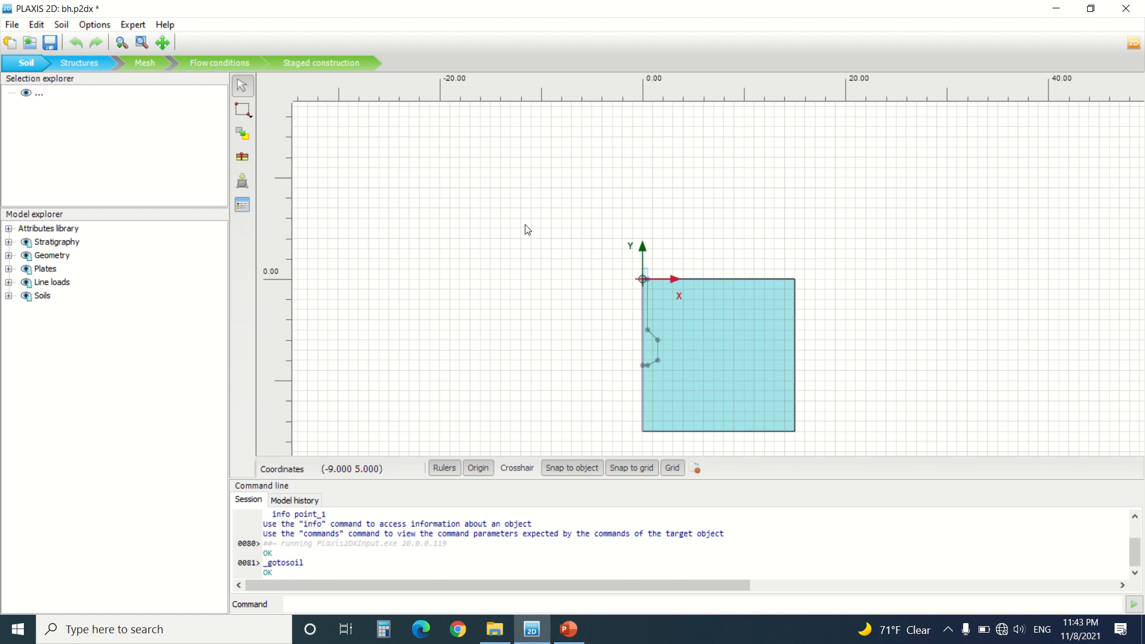
Review the general properties and strength and stiffness parameters of the Soil material set without changing them.
{"action": "left_click", "coordinate": [247, 210]}
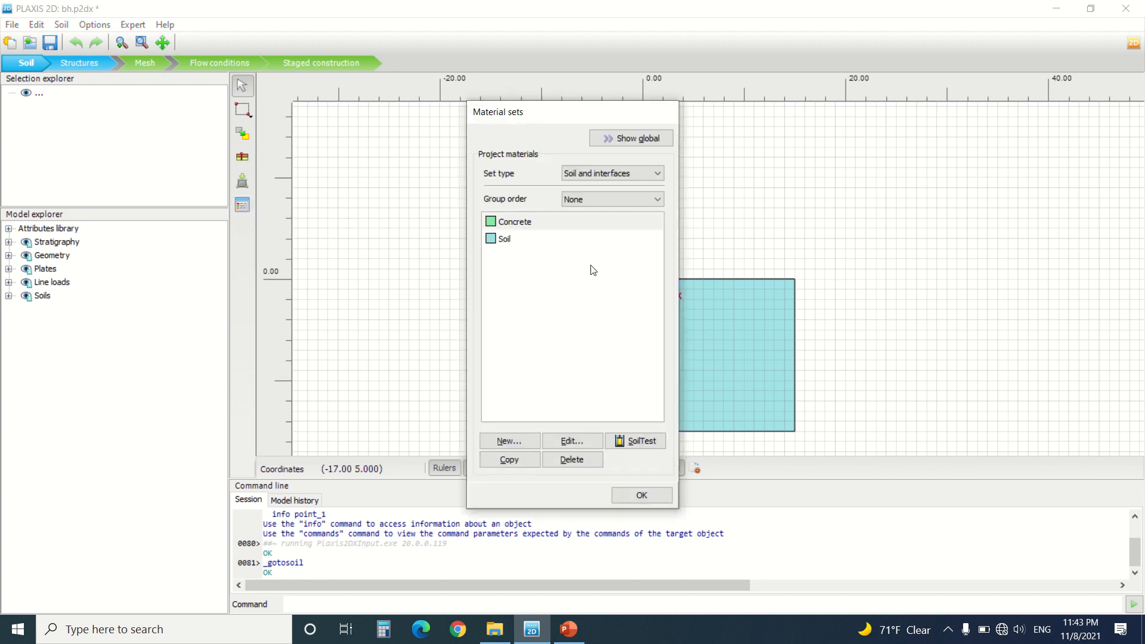
{"action": "left_click", "coordinate": [566, 242]}
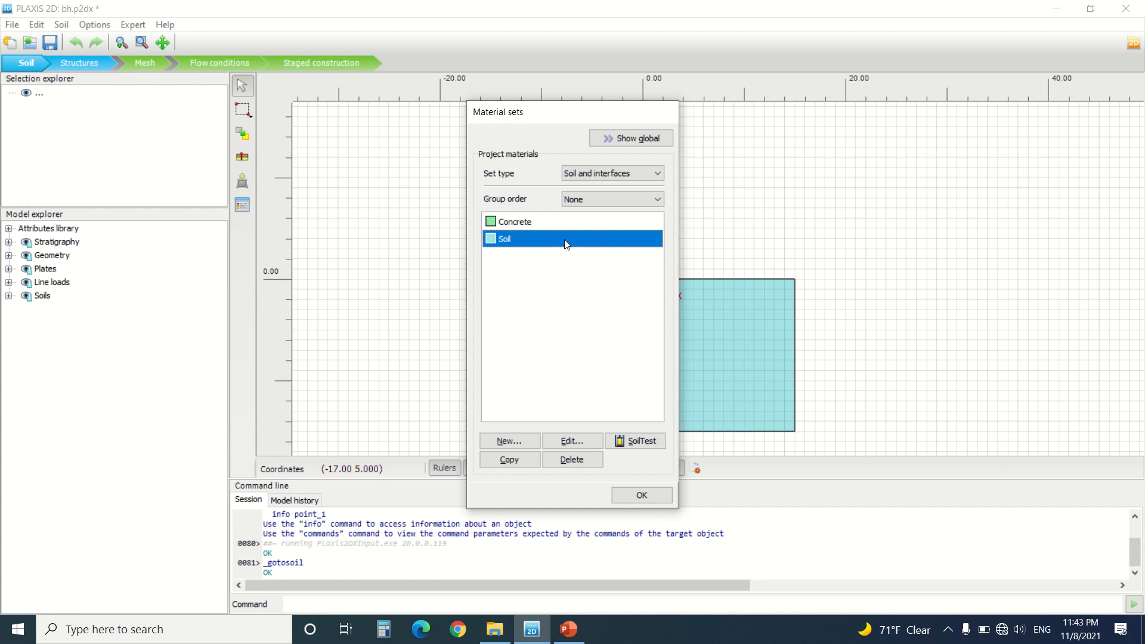
{"action": "left_click", "coordinate": [590, 440]}
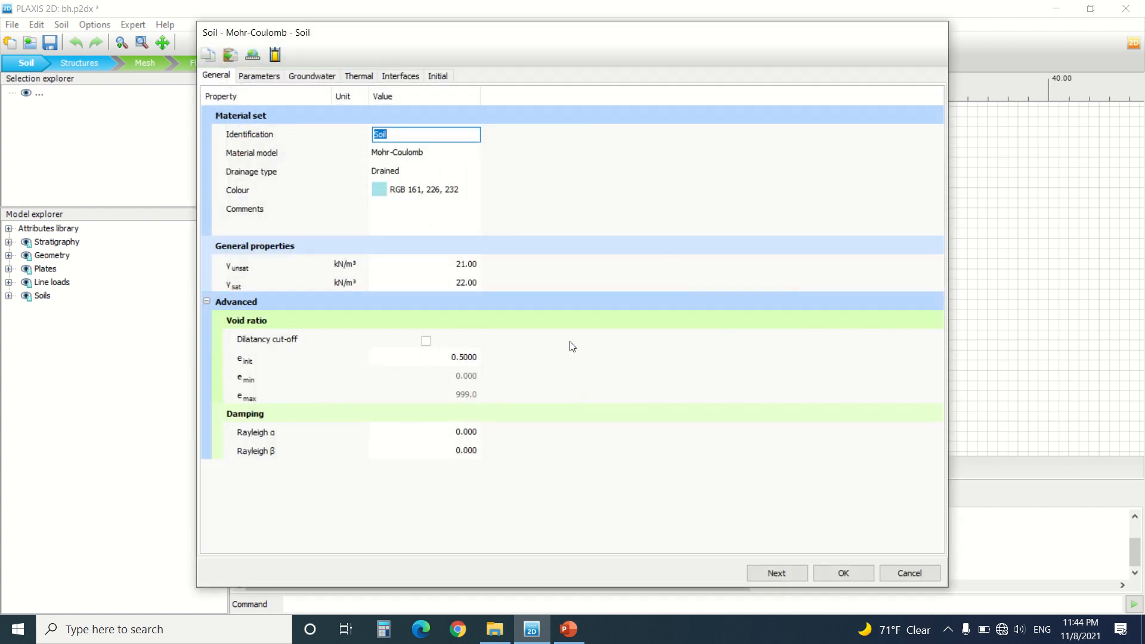
{"action": "left_click", "coordinate": [259, 76]}
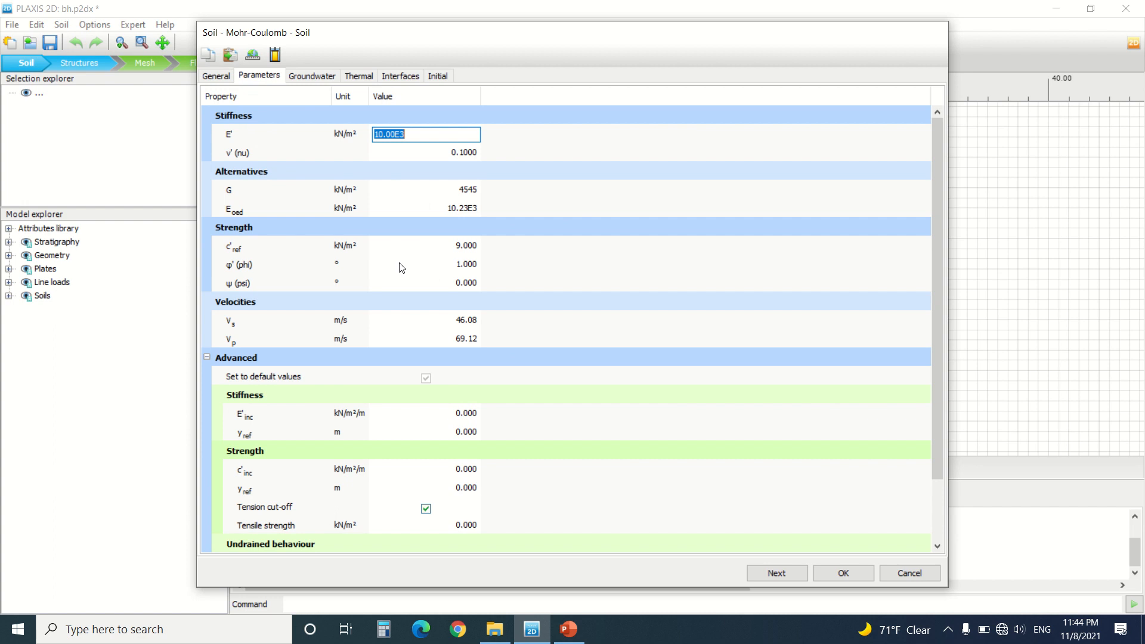
{"action": "left_click", "coordinate": [888, 573]}
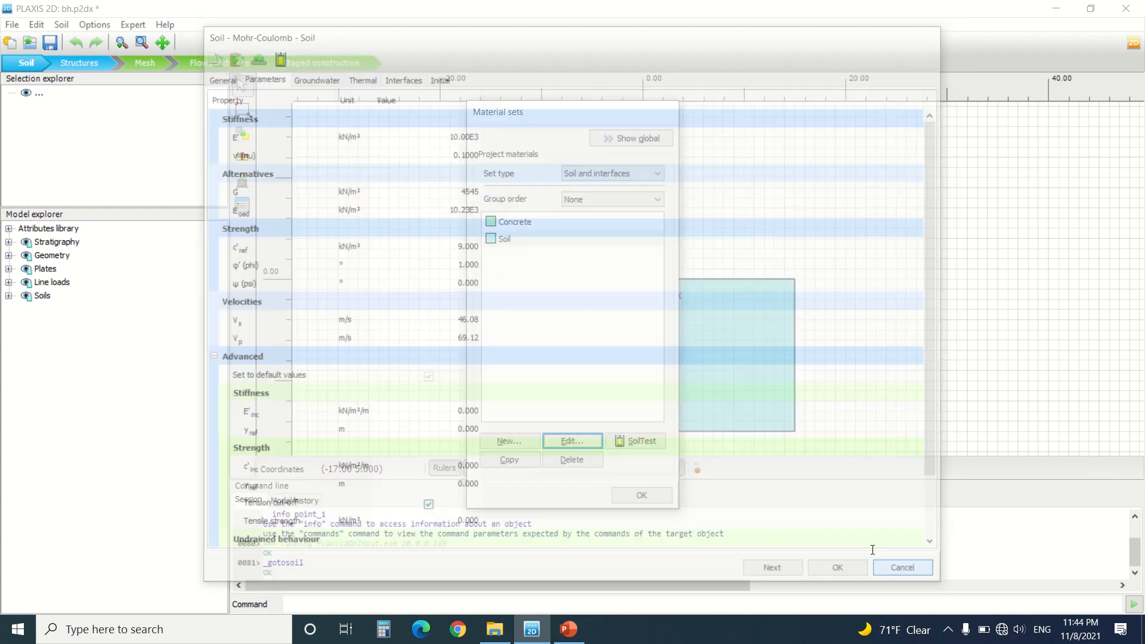
Review the Concrete material set's general properties and stiffness parameters, and close the material sets.
{"action": "left_click", "coordinate": [578, 227]}
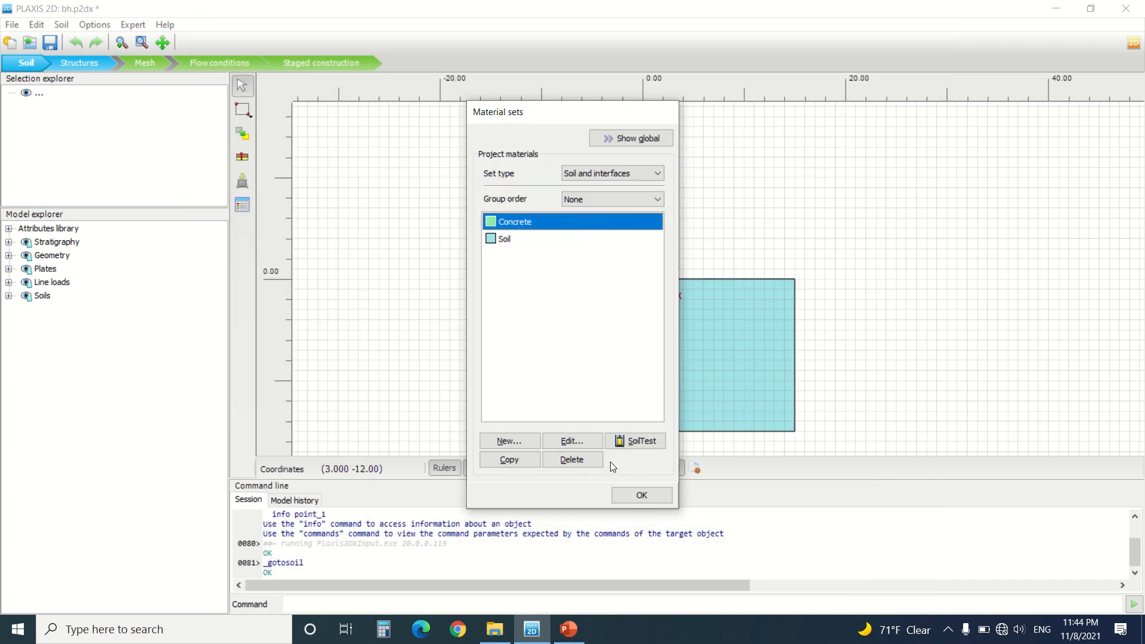
{"action": "left_click", "coordinate": [570, 442]}
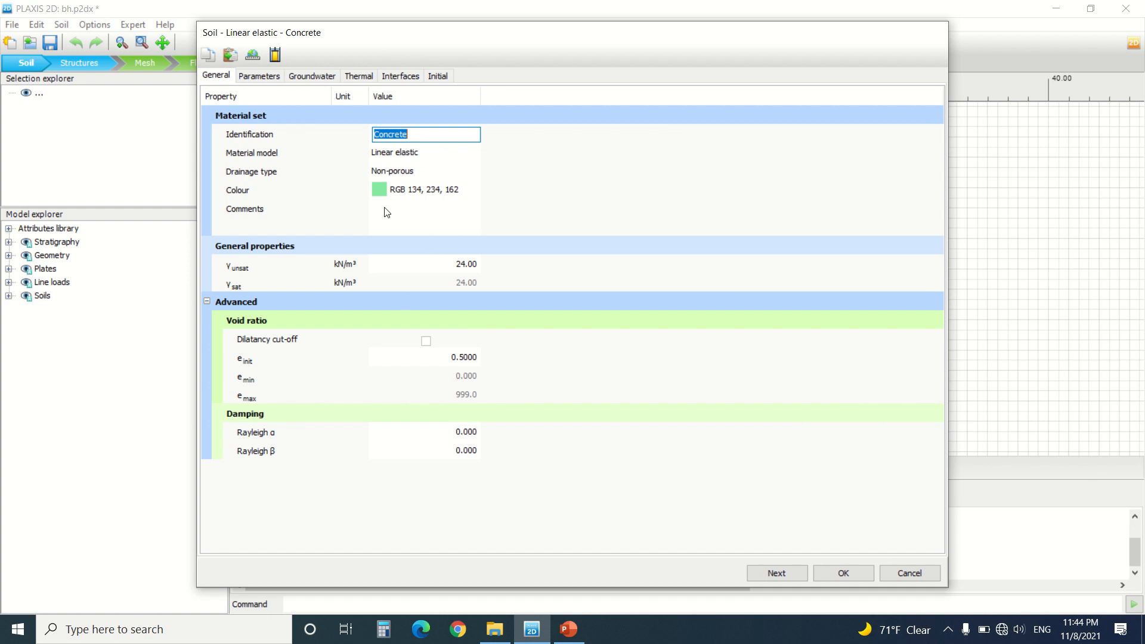
{"action": "left_click", "coordinate": [278, 76]}
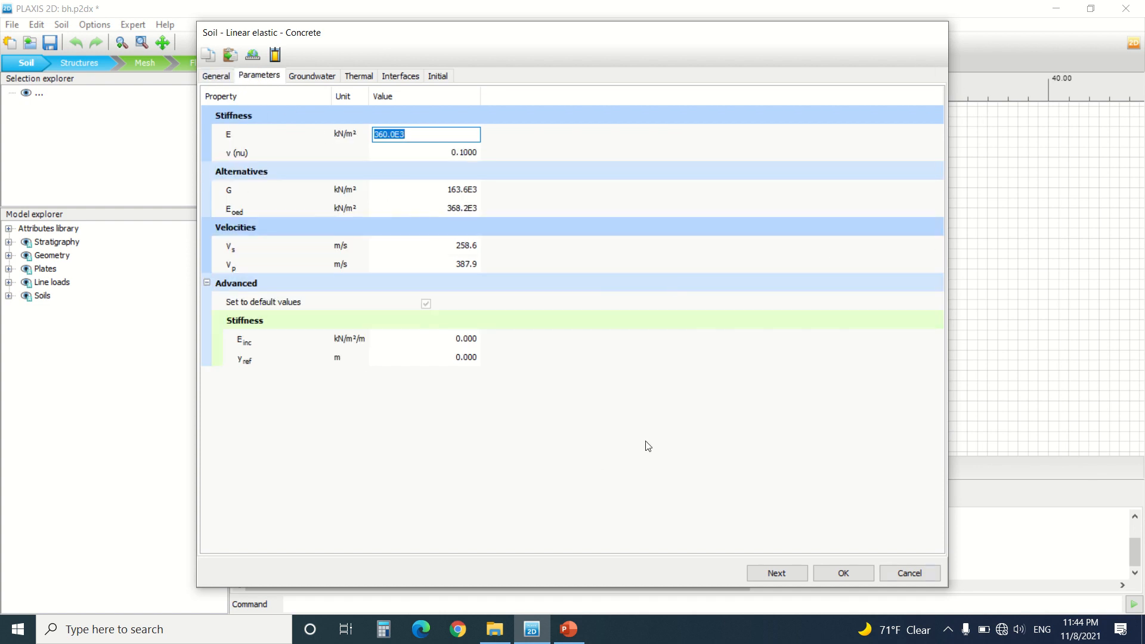
{"action": "left_click", "coordinate": [905, 574]}
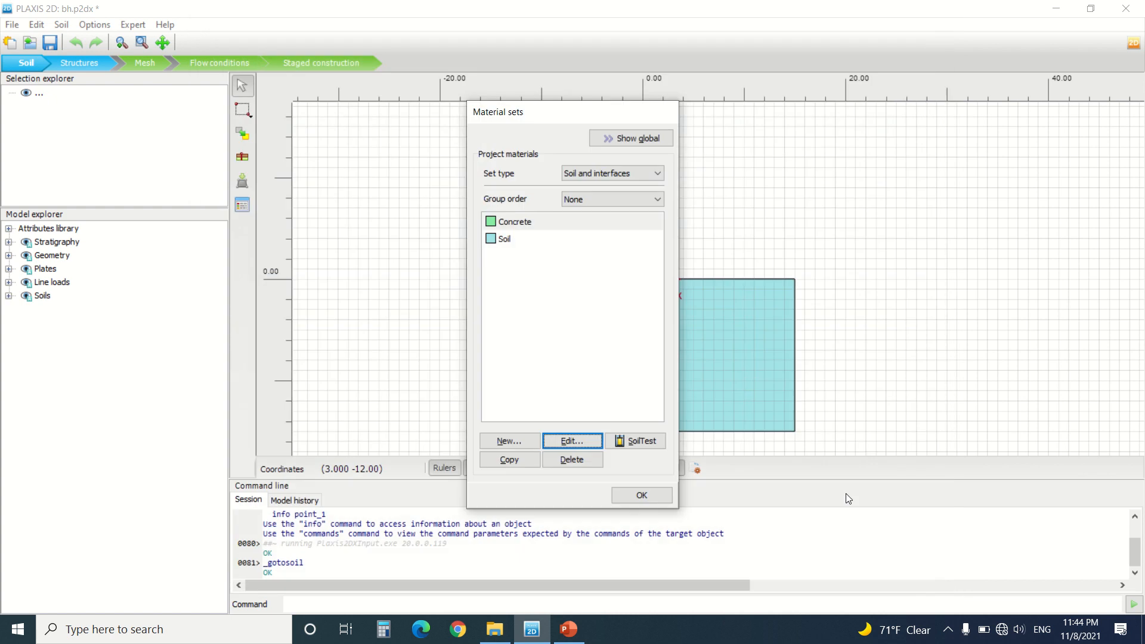
{"action": "left_click", "coordinate": [641, 496]}
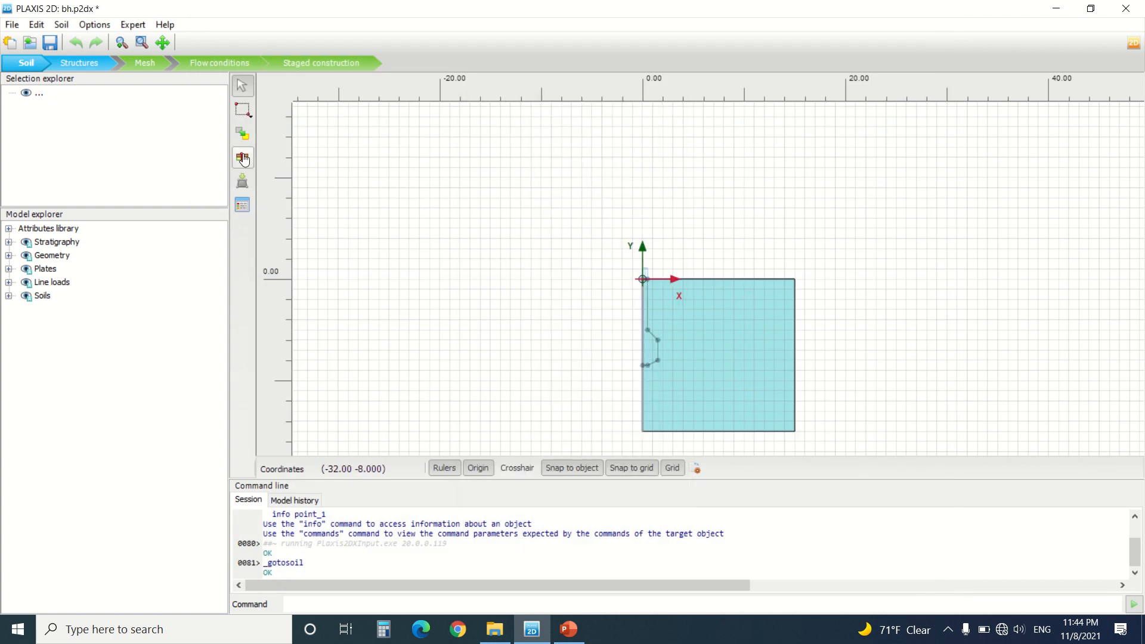
Expand the attributes library and stratigraphy, open the boreholes for editing, and review the soil layer's material and depths.
{"action": "left_click", "coordinate": [9, 229]}
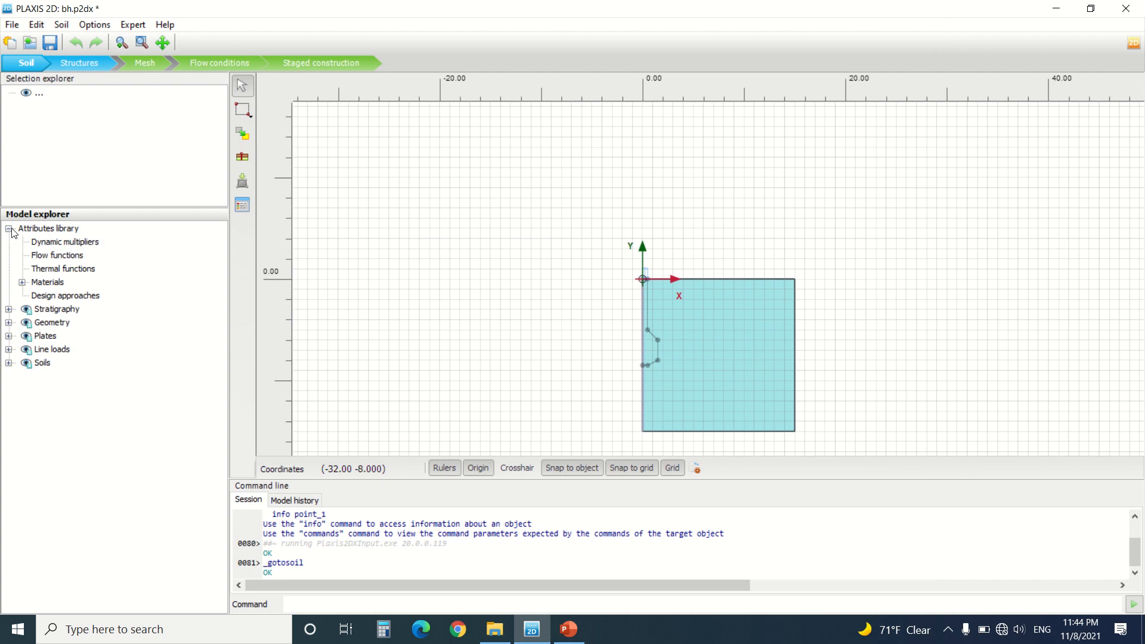
{"action": "left_click", "coordinate": [9, 309]}
{"action": "right_click", "coordinate": [62, 326]}
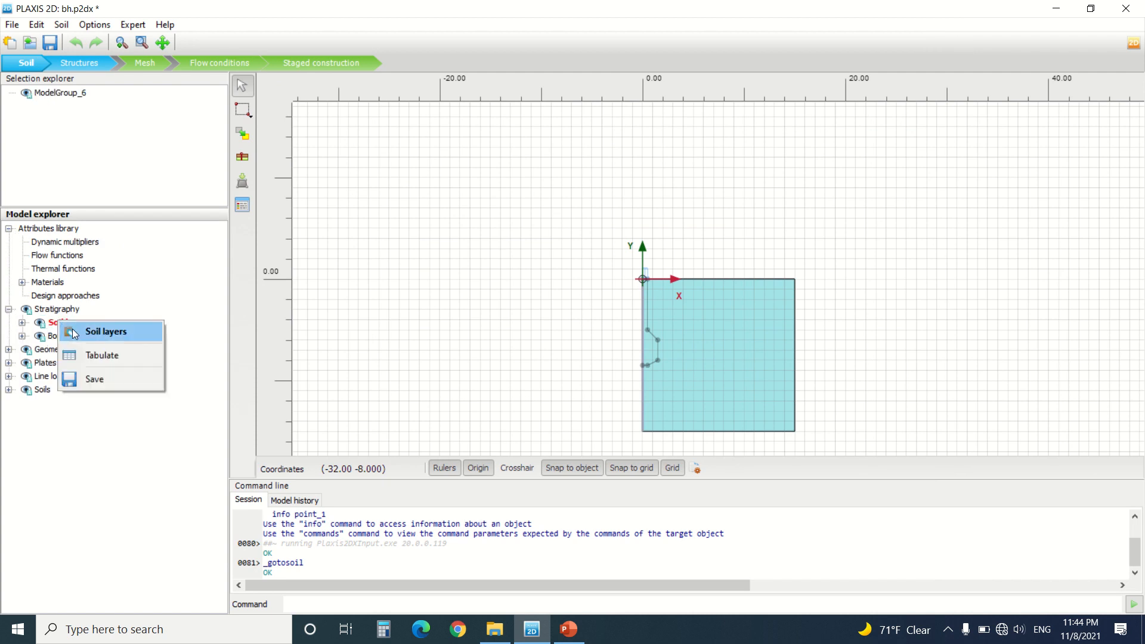
{"action": "left_click", "coordinate": [54, 336]}
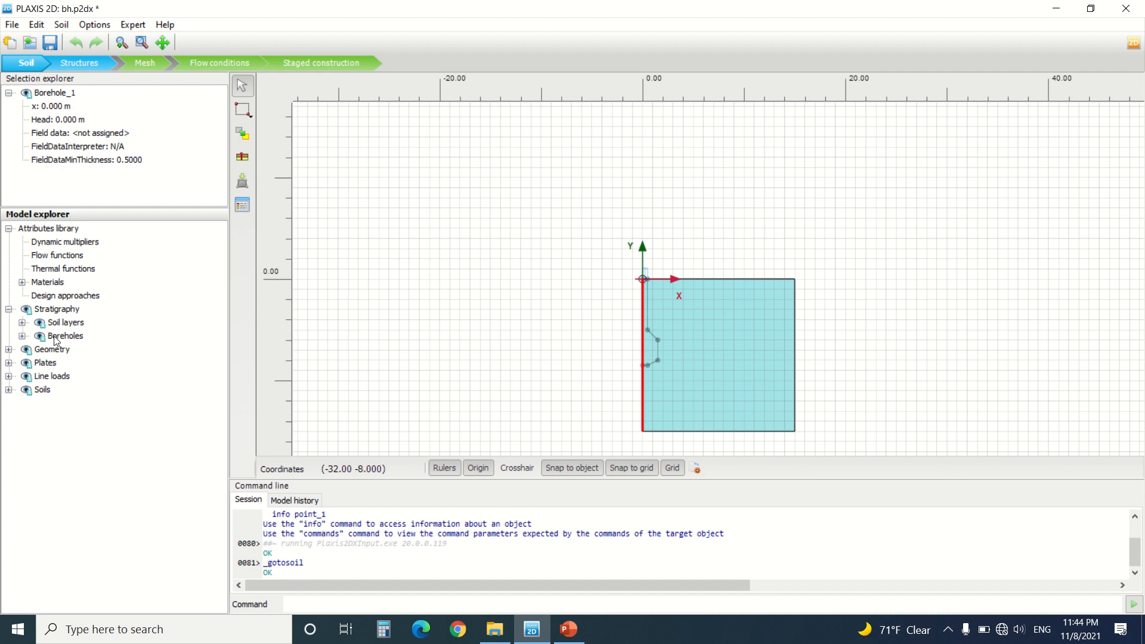
{"action": "right_click", "coordinate": [54, 336]}
{"action": "left_click", "coordinate": [82, 342]}
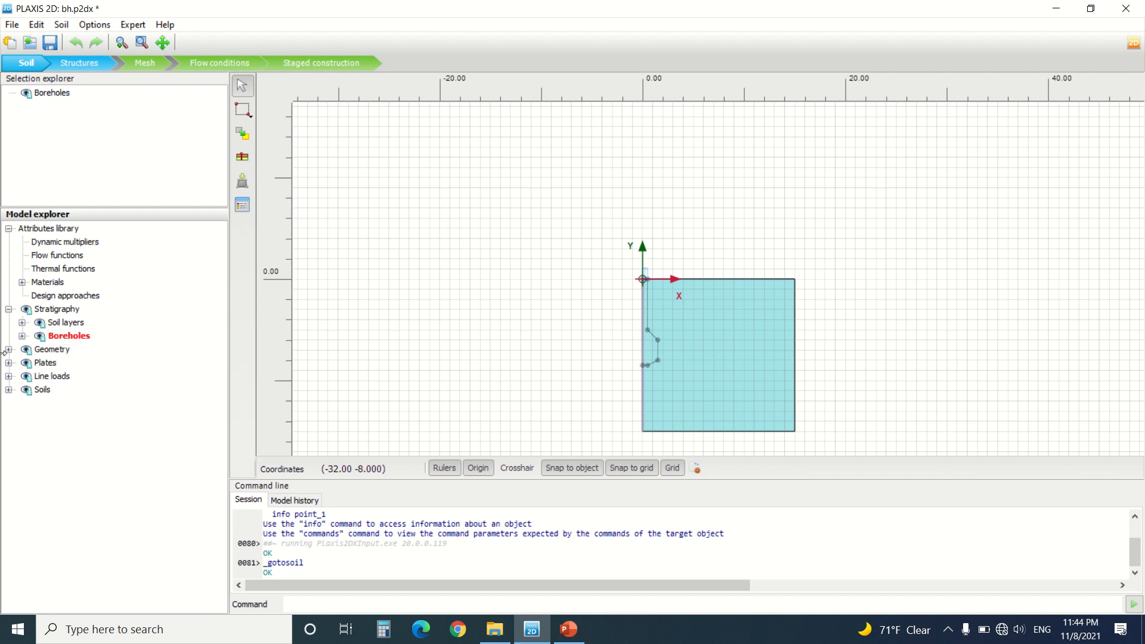
{"action": "right_click", "coordinate": [72, 340]}
{"action": "left_click", "coordinate": [97, 343]}
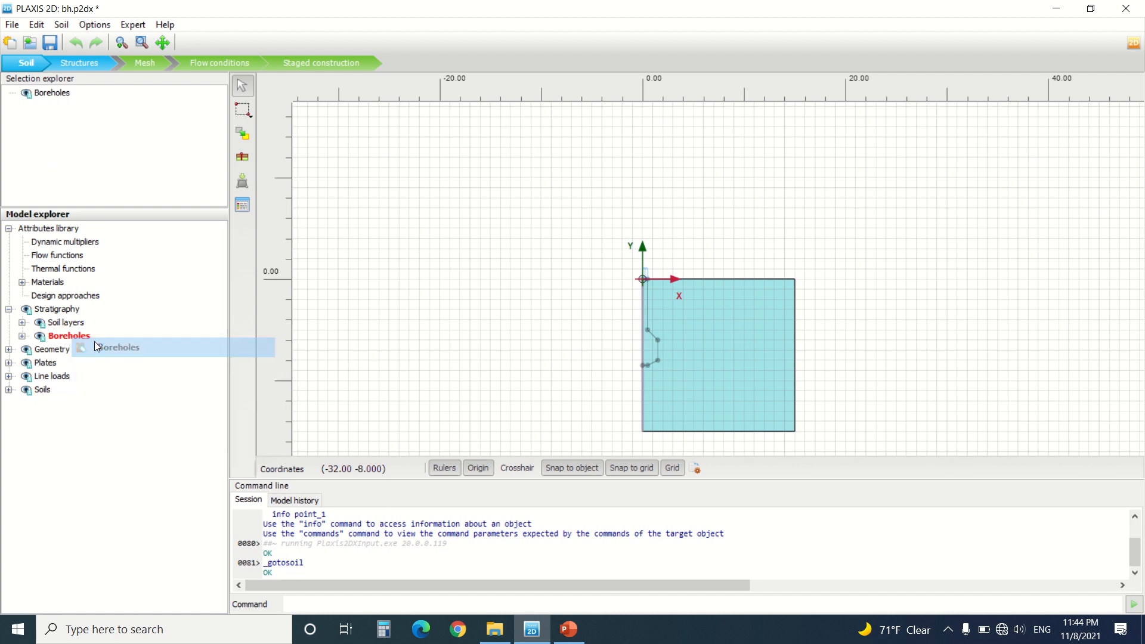
{"action": "right_click", "coordinate": [71, 340]}
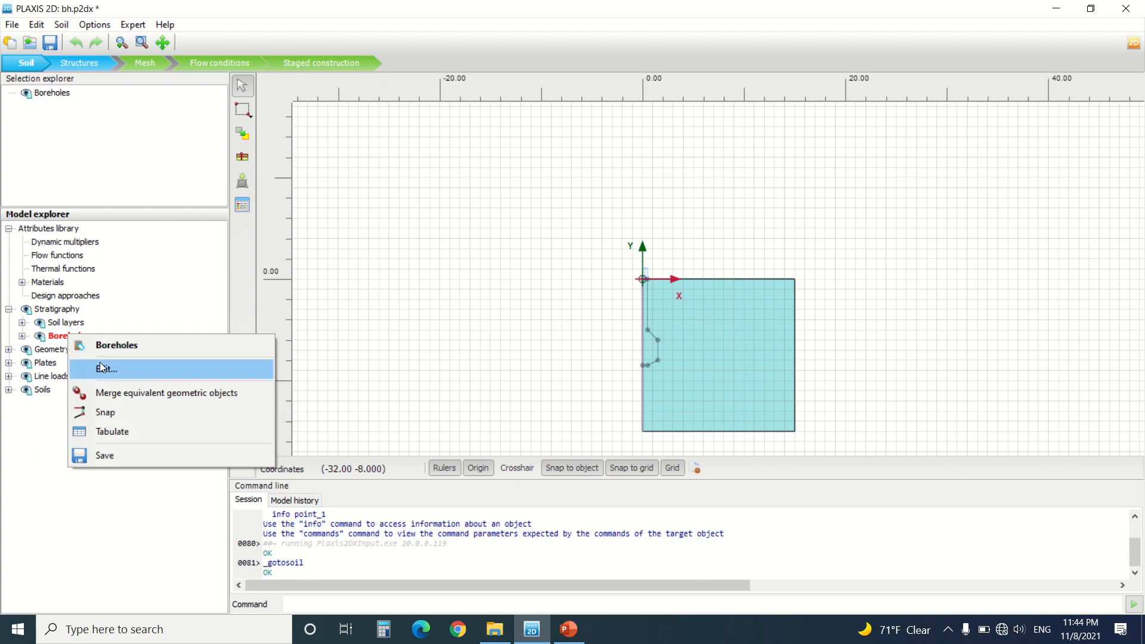
{"action": "left_click", "coordinate": [100, 367]}
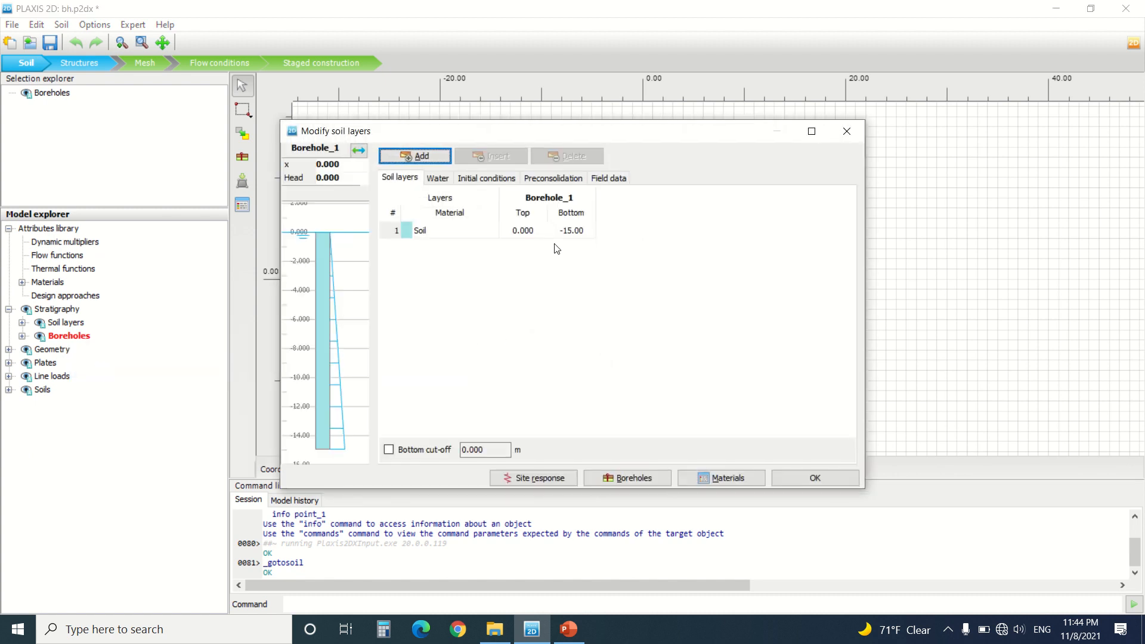
{"action": "left_click", "coordinate": [858, 135]}
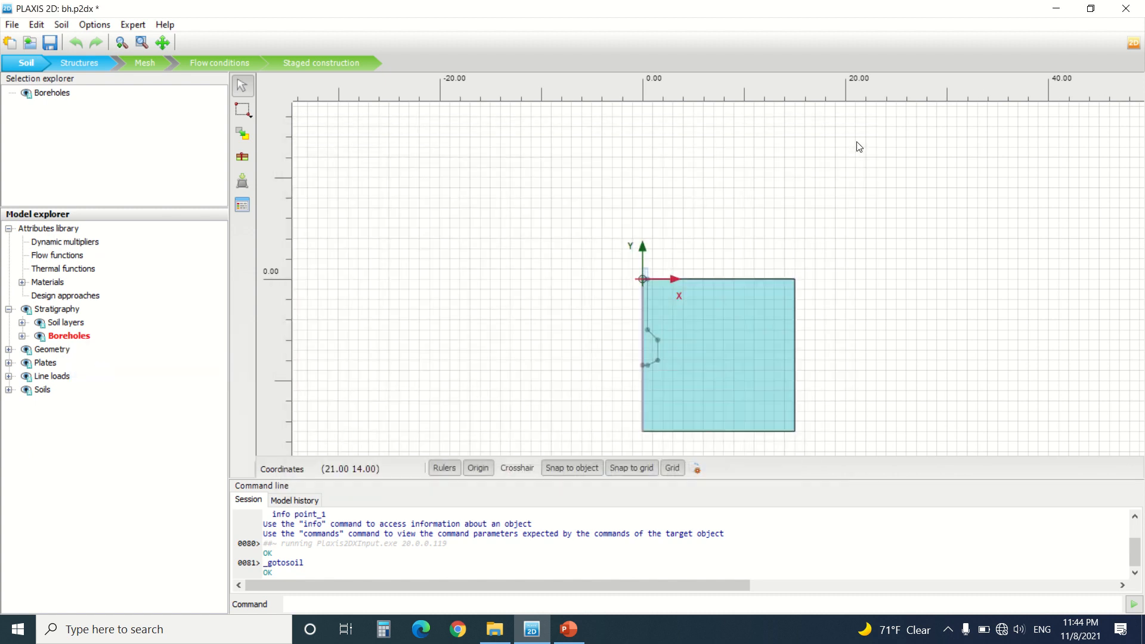
Switch to the Structures mode and examine the pile outline and its line load near the origin.
{"action": "left_click", "coordinate": [90, 63]}
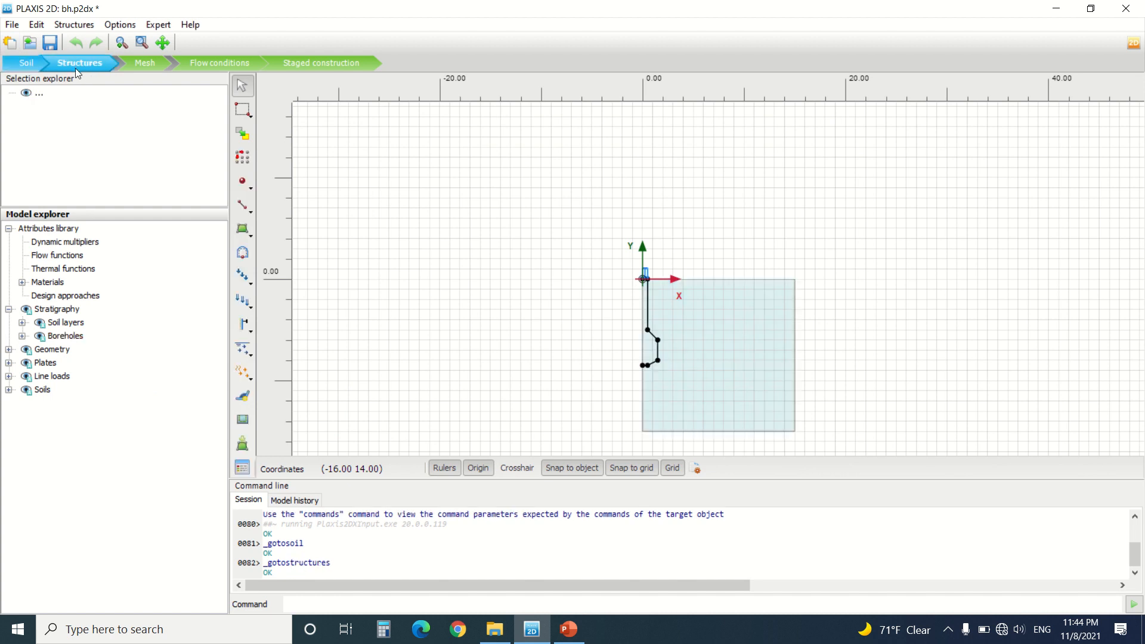
{"action": "scroll", "coordinate": [730, 356], "scroll_direction": "up", "scroll_amount": 3}
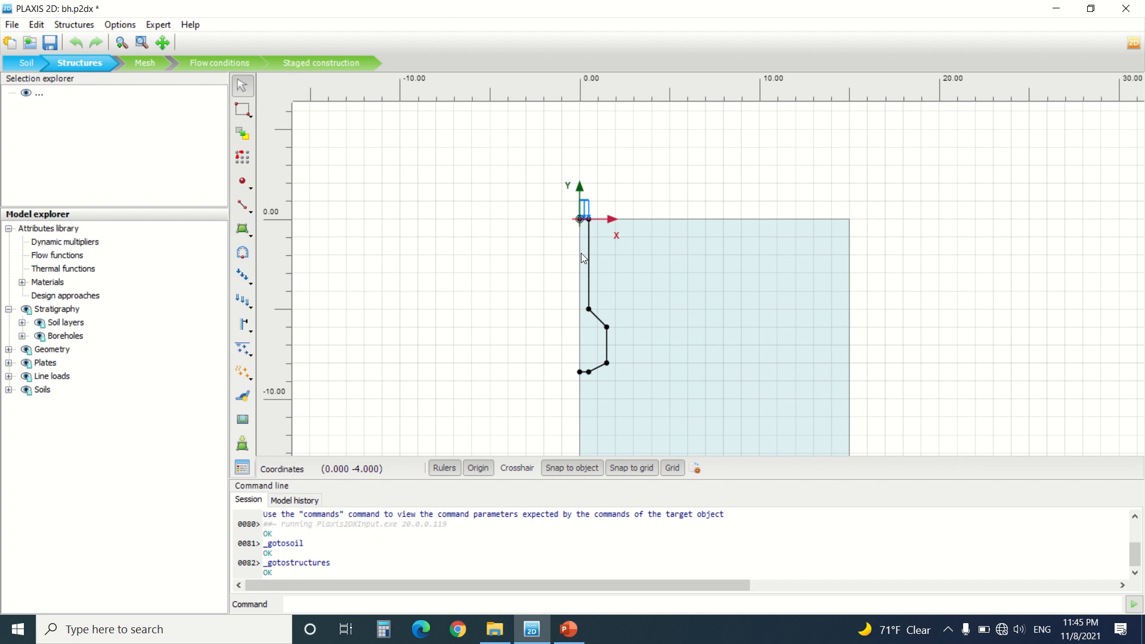
{"action": "left_click", "coordinate": [595, 346]}
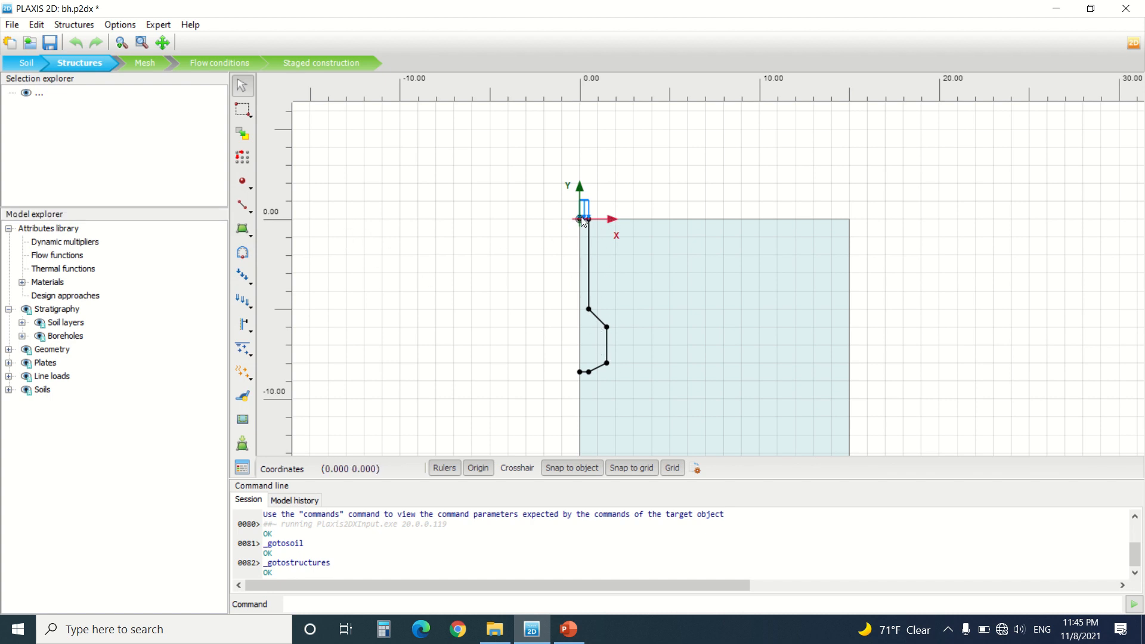
Go through the Mesh and Flow conditions modes to Staged construction and review the initial phase's calculation settings.
{"action": "left_click", "coordinate": [146, 64]}
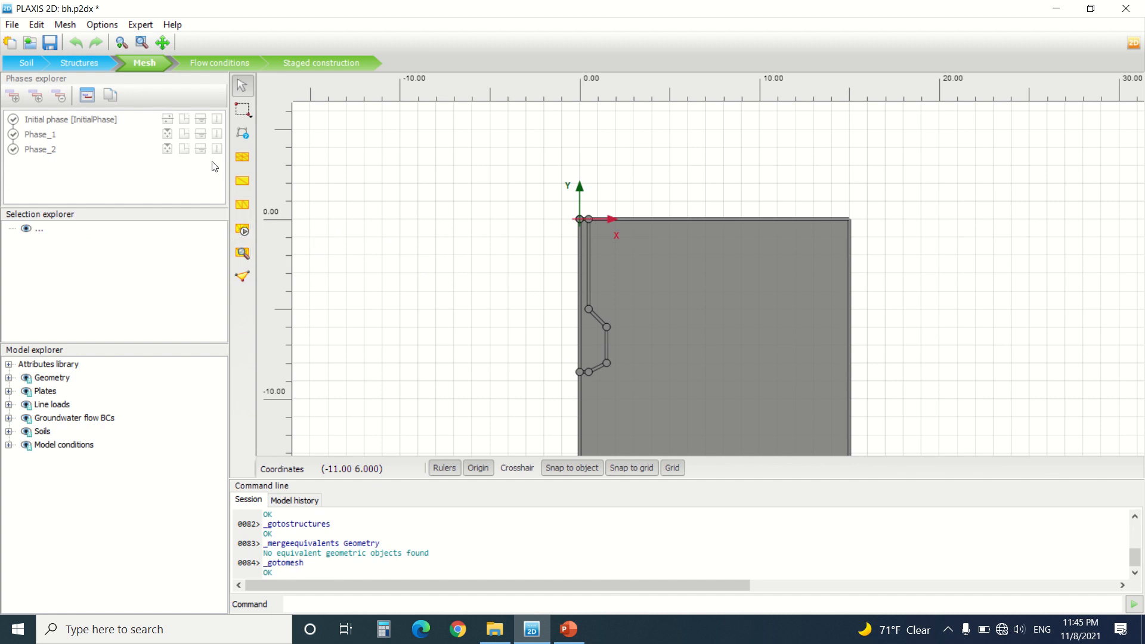
{"action": "left_click", "coordinate": [219, 64]}
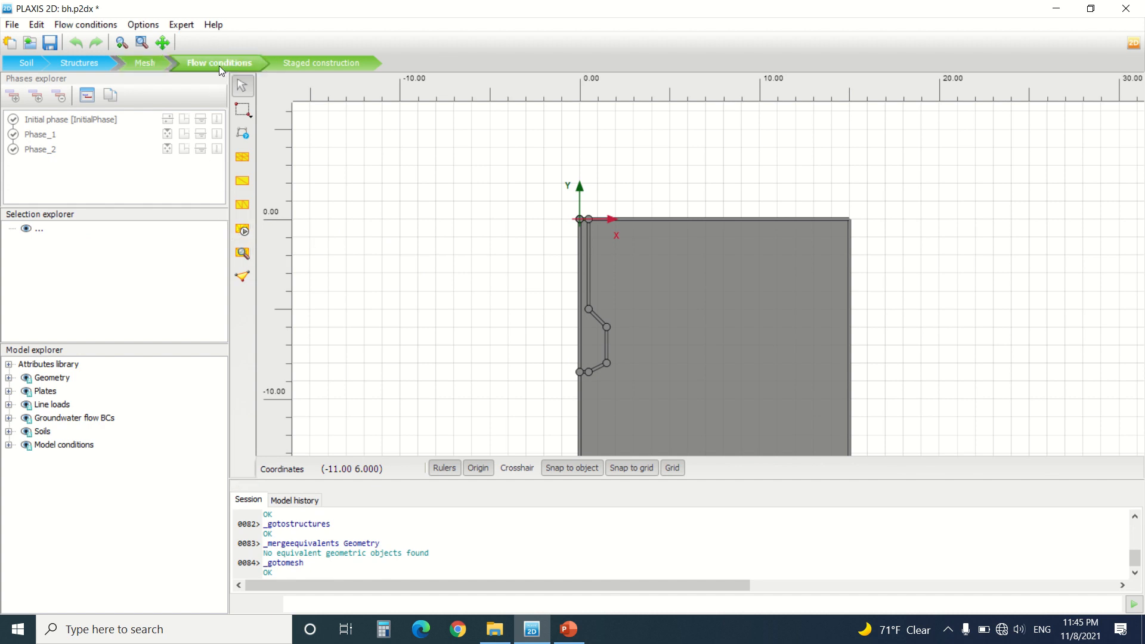
{"action": "left_click", "coordinate": [331, 61]}
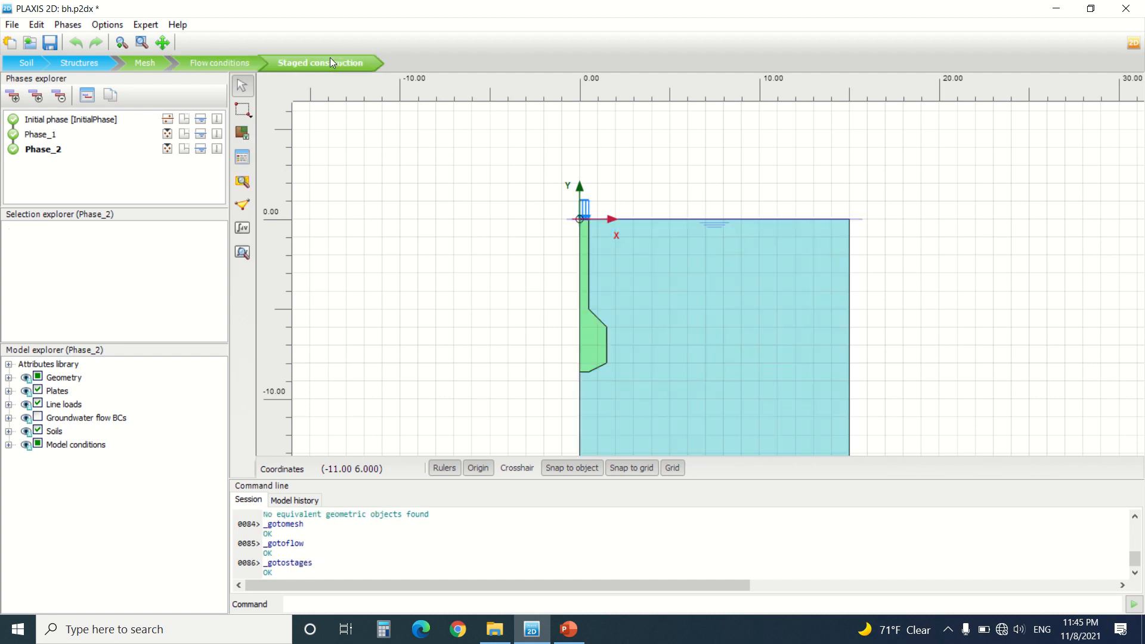
{"action": "left_click", "coordinate": [75, 122]}
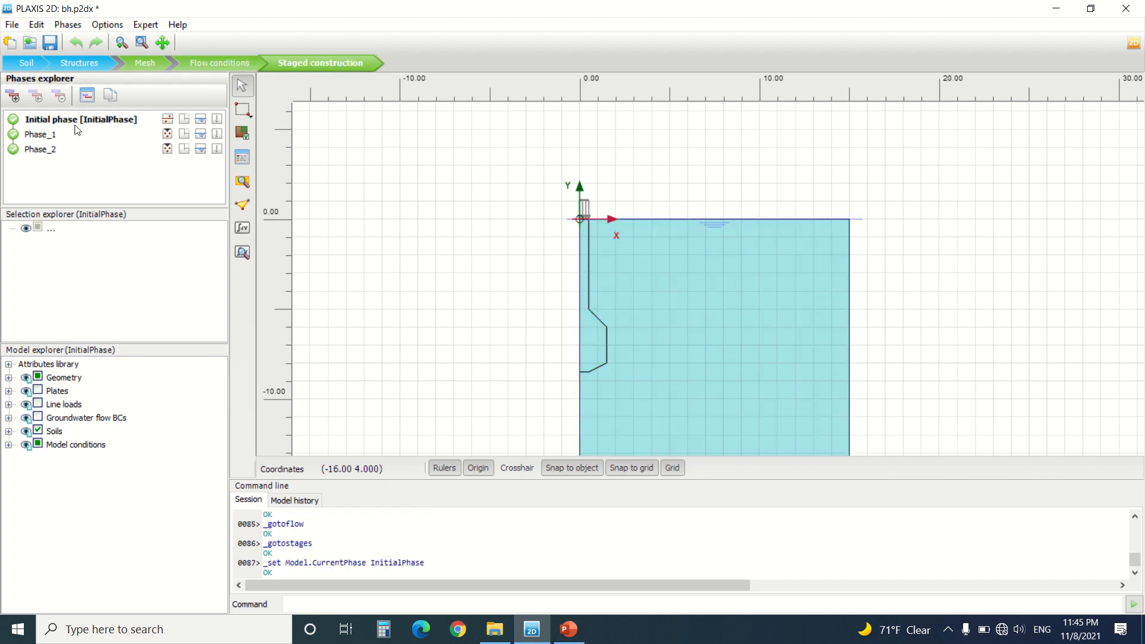
{"action": "double_click", "coordinate": [76, 125]}
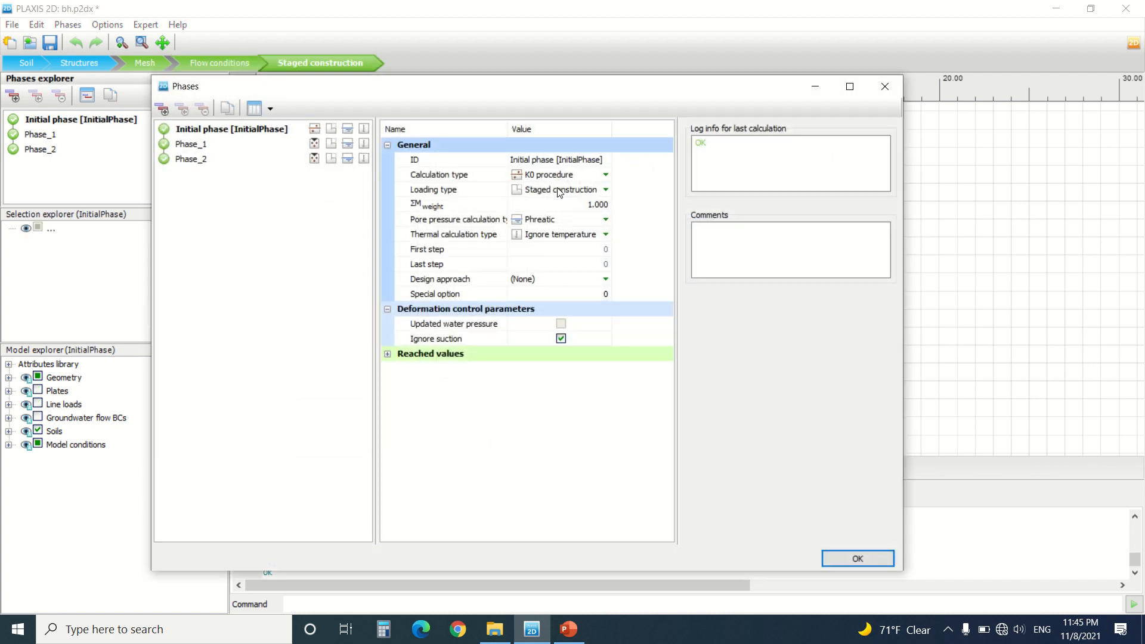
{"action": "left_click", "coordinate": [898, 92]}
Compare the model in Phase_1 and Phase_2, and review the calculation settings of Phase_1.
{"action": "left_click", "coordinate": [98, 146]}
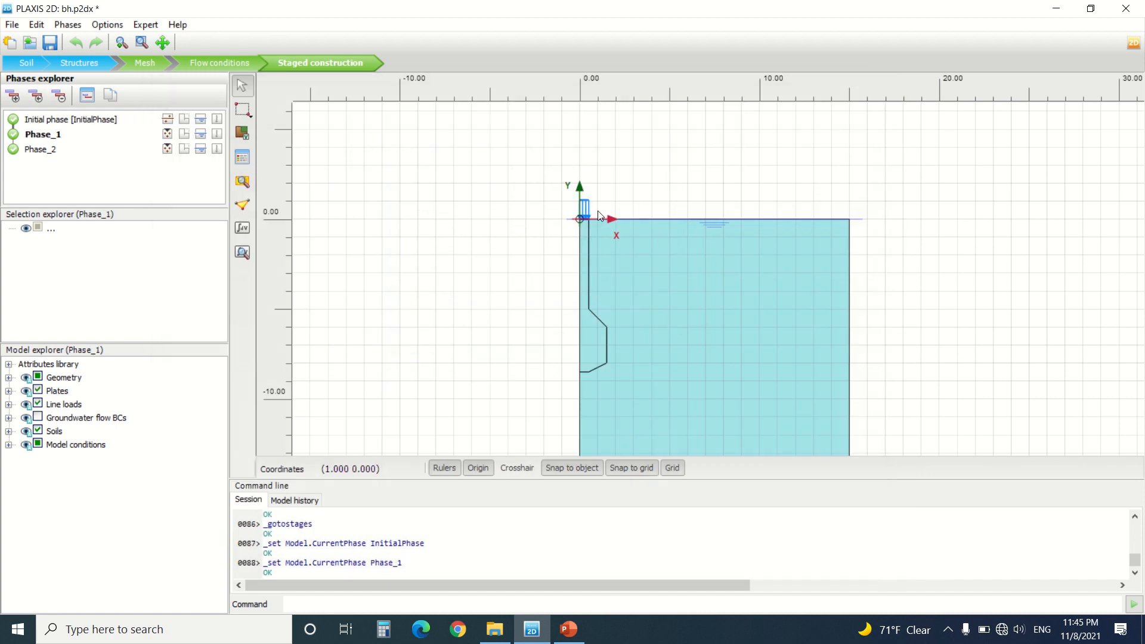
{"action": "left_click", "coordinate": [56, 152]}
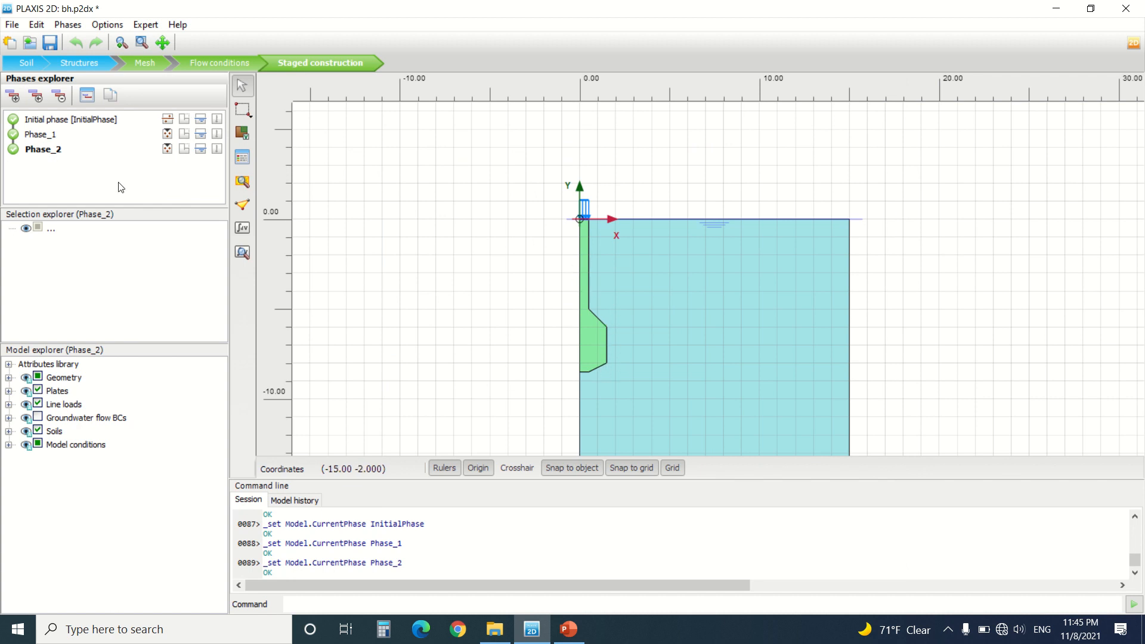
{"action": "double_click", "coordinate": [77, 141]}
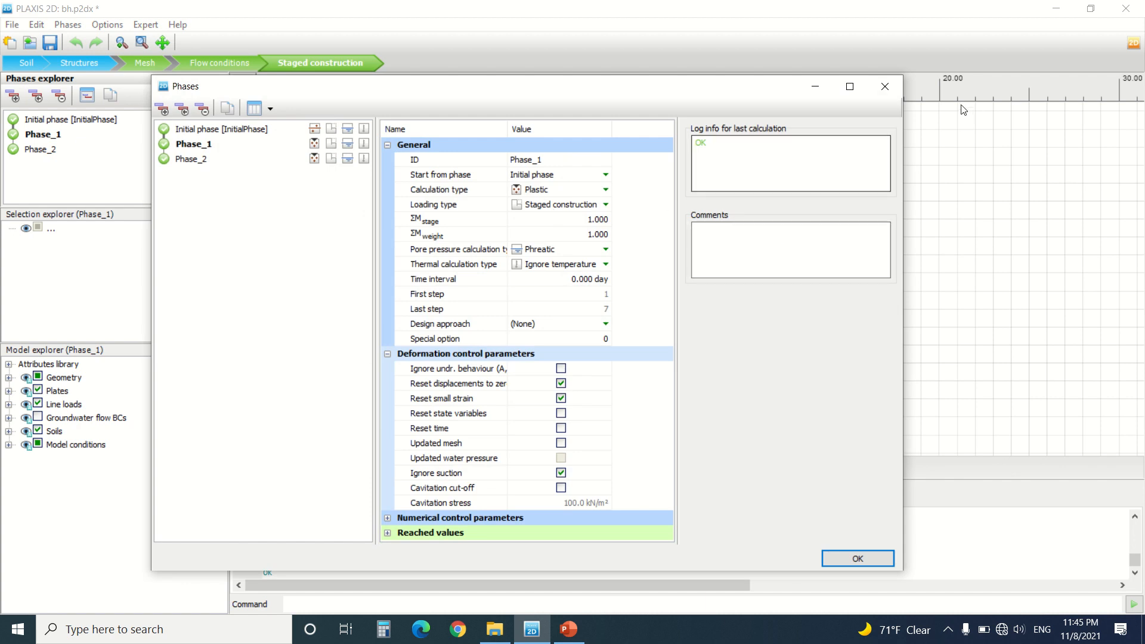
{"action": "left_click", "coordinate": [883, 85]}
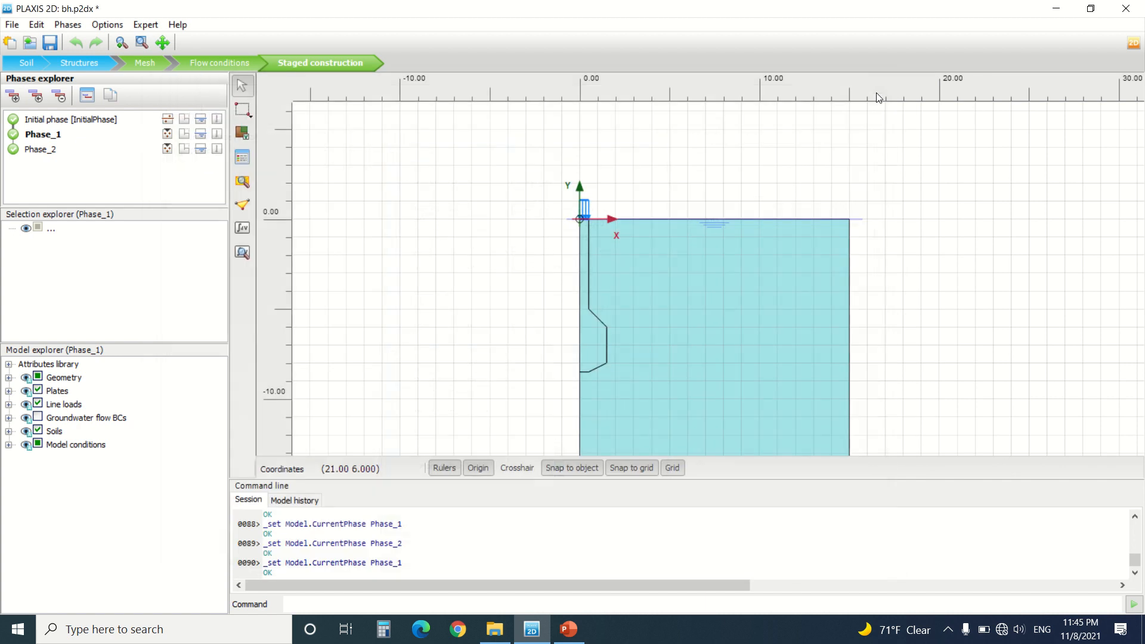
Open the calculation results of Phase_1 in PLAXIS 2D Output and dismiss the connection warning and the news feed.
{"action": "left_click", "coordinate": [242, 252]}
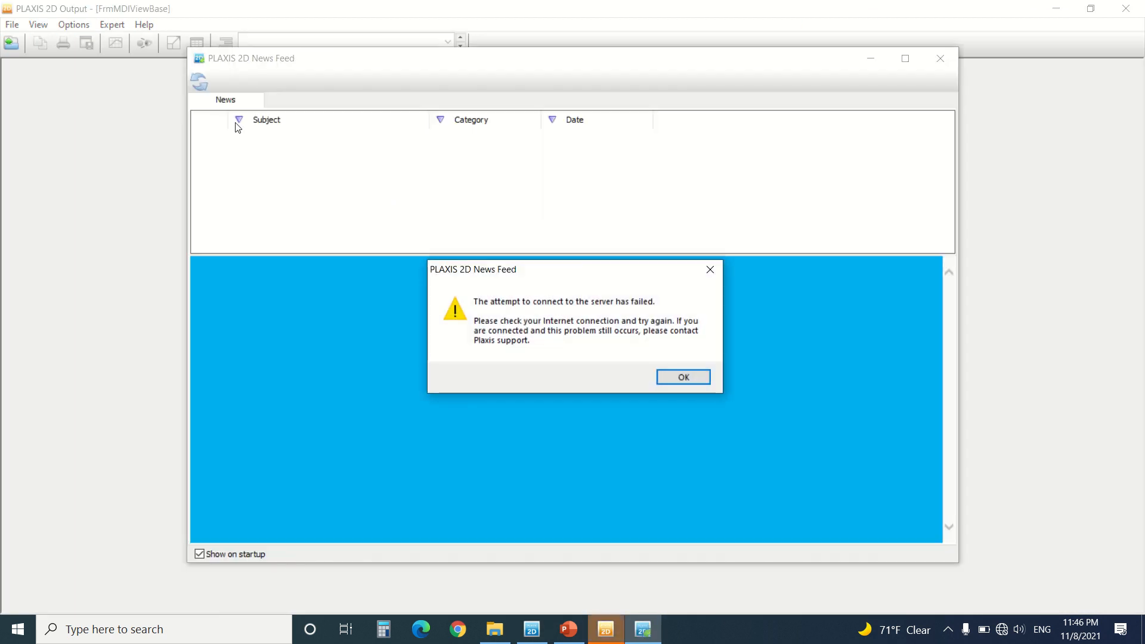
{"action": "left_click", "coordinate": [710, 269]}
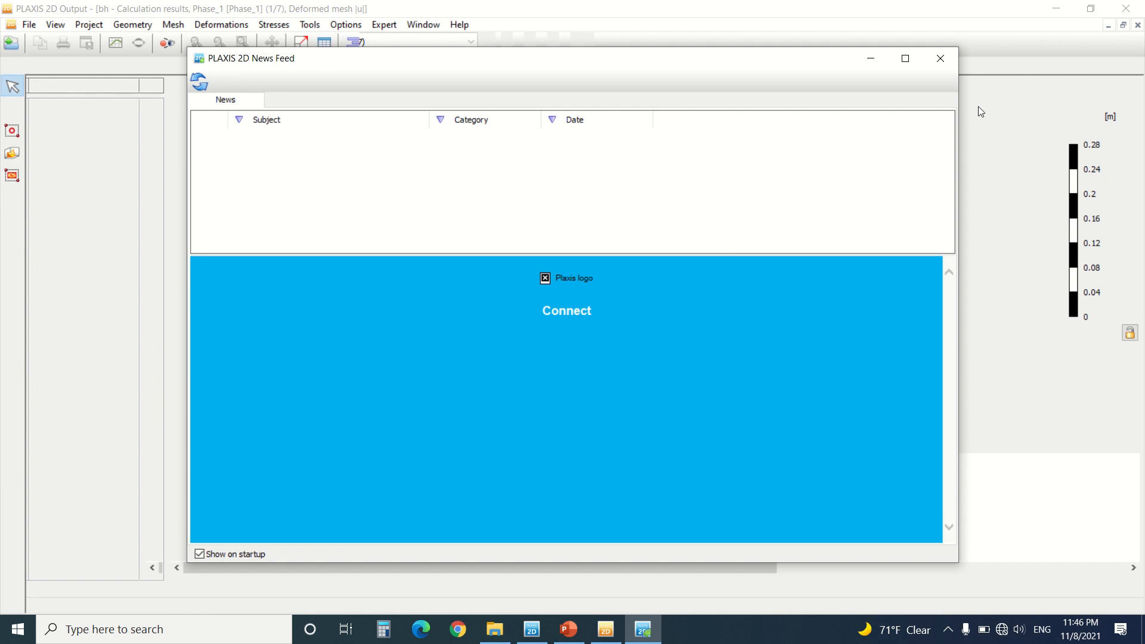
{"action": "left_click", "coordinate": [940, 58]}
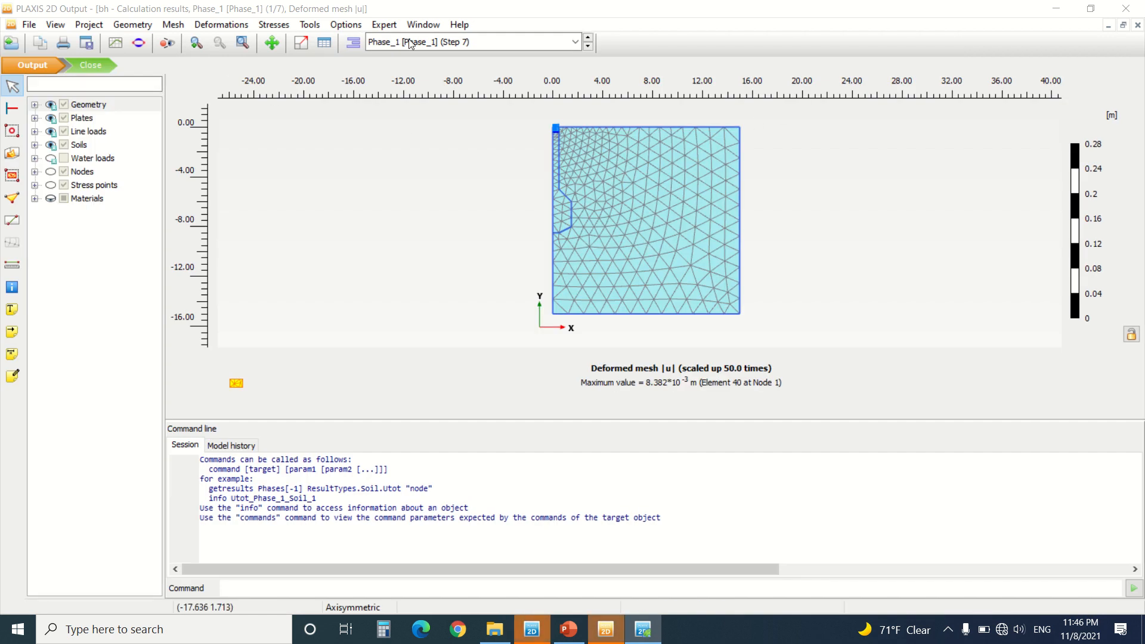
Compare the deformed mesh of the initial phase, Phase_1 and Phase_2, and examine the pile in Phase_2 up close.
{"action": "left_click", "coordinate": [503, 43]}
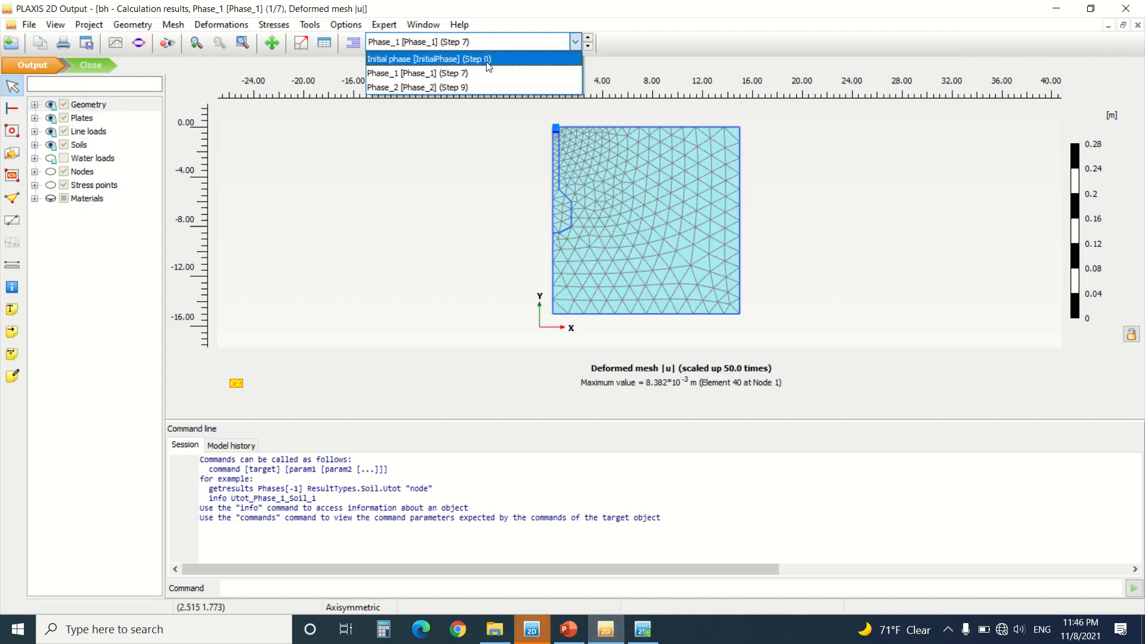
{"action": "left_click", "coordinate": [453, 55]}
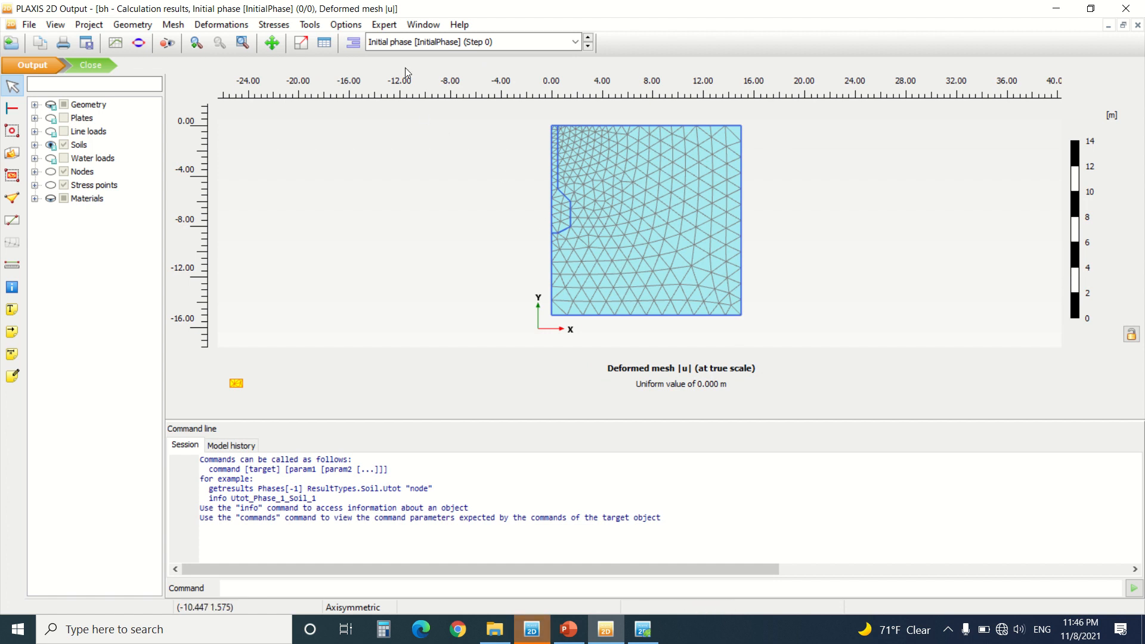
{"action": "left_click", "coordinate": [410, 46]}
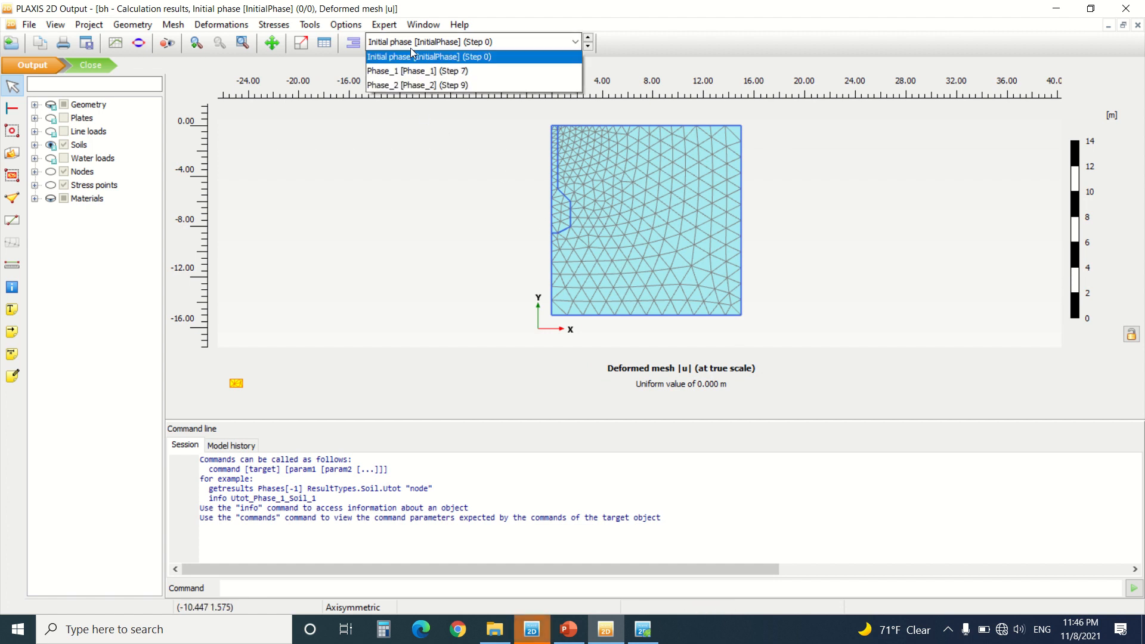
{"action": "left_click", "coordinate": [431, 71]}
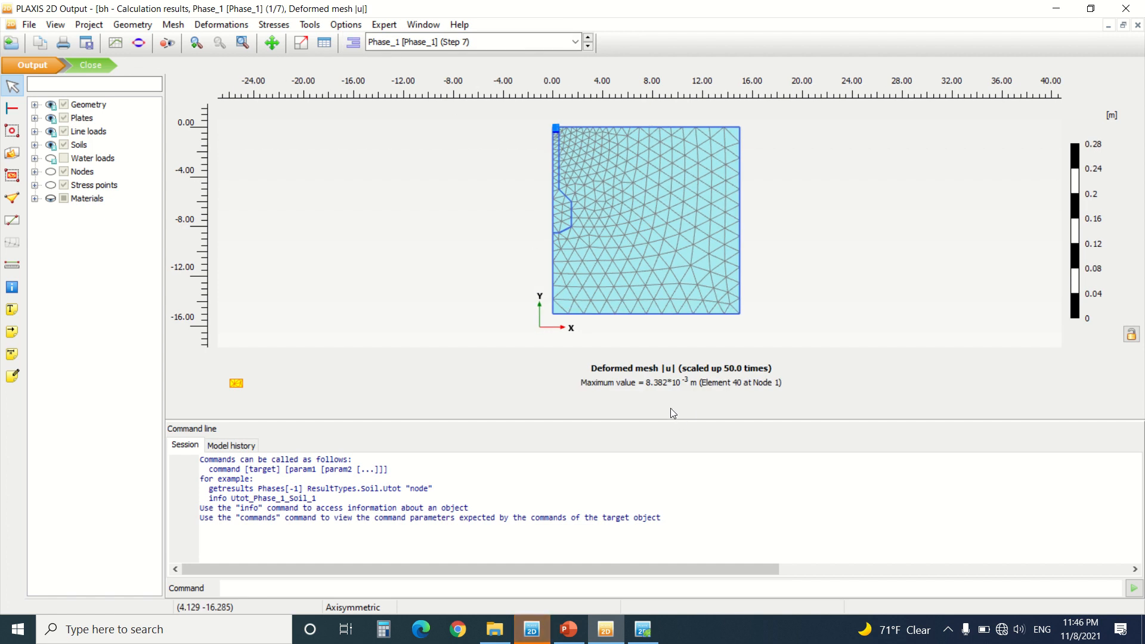
{"action": "left_click", "coordinate": [506, 49]}
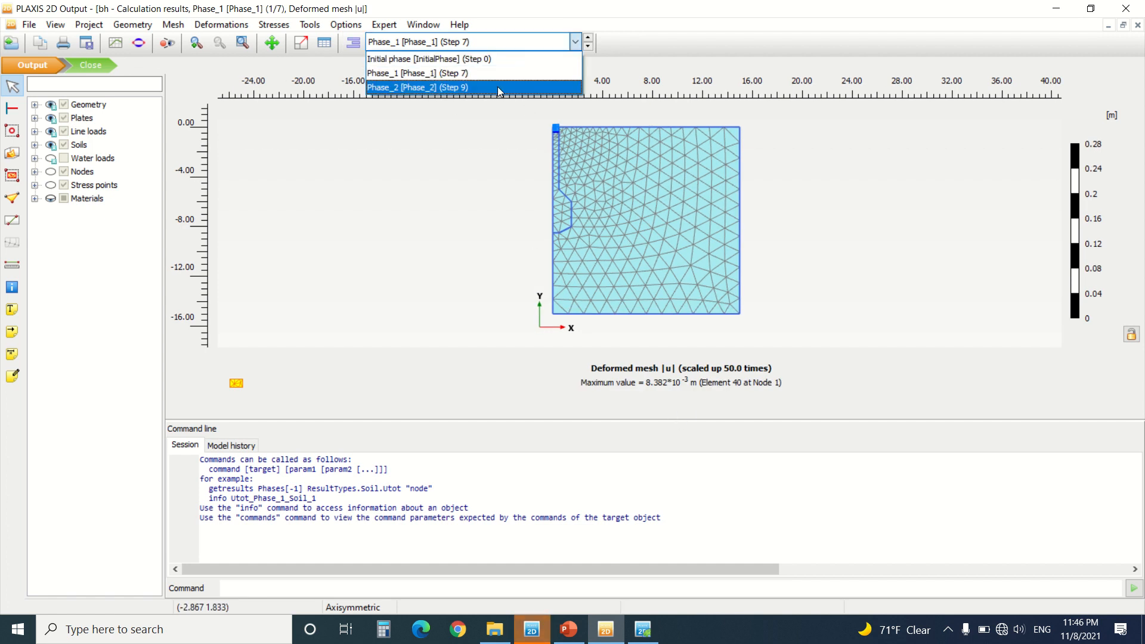
{"action": "left_click", "coordinate": [500, 88]}
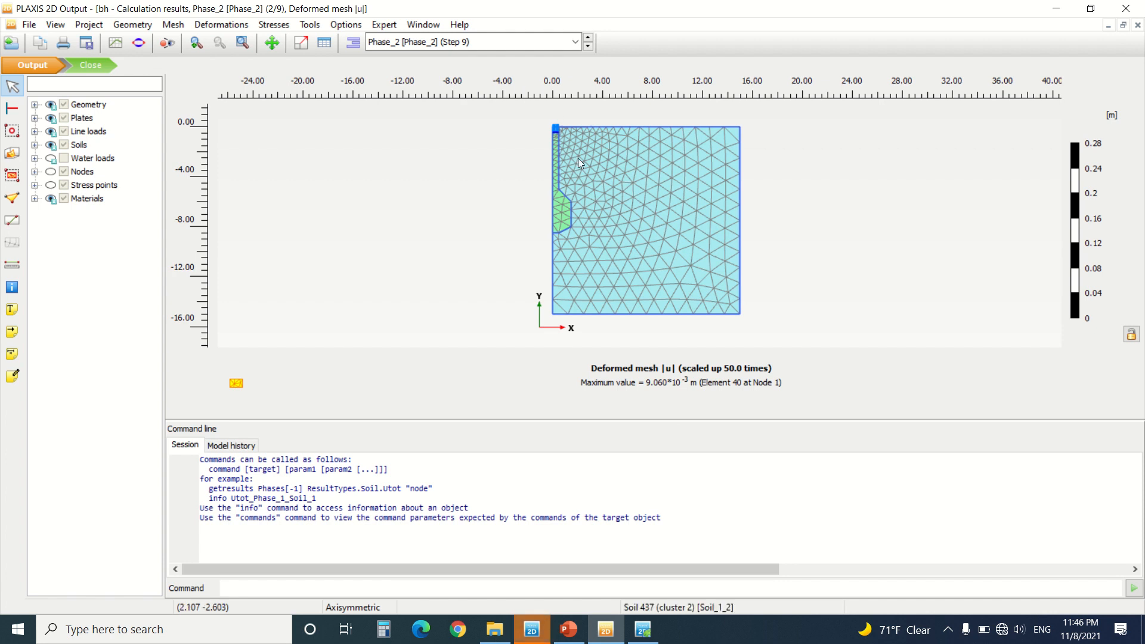
{"action": "scroll", "coordinate": [577, 159], "scroll_direction": "up", "scroll_amount": 3}
{"action": "scroll", "coordinate": [541, 135], "scroll_direction": "up", "scroll_amount": 4}
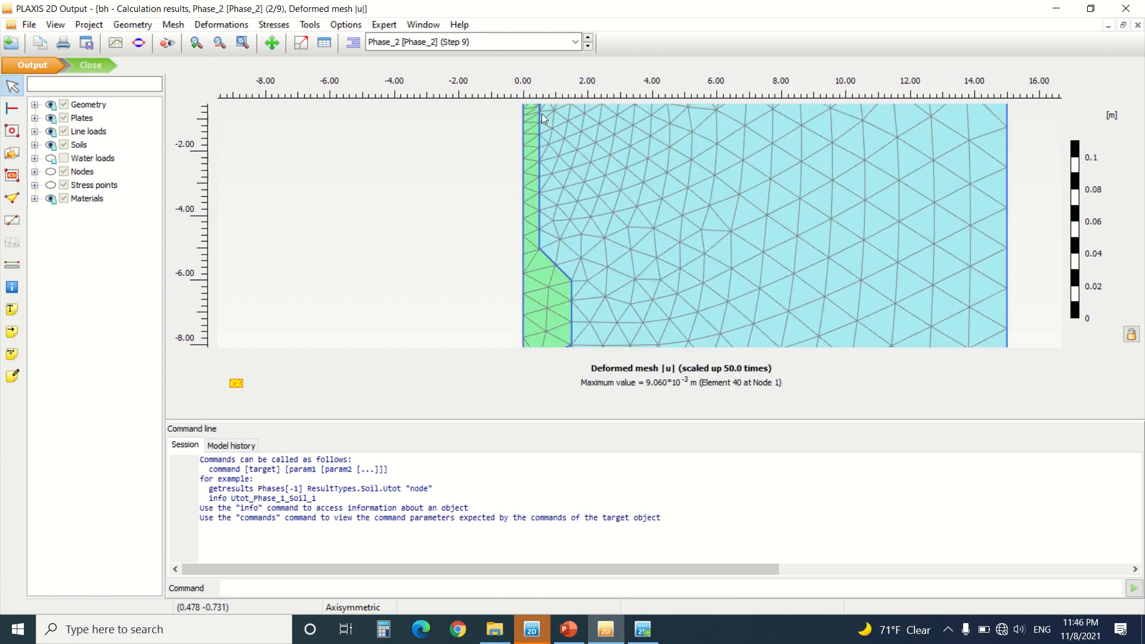
{"action": "scroll", "coordinate": [537, 156], "scroll_direction": "down", "scroll_amount": 3}
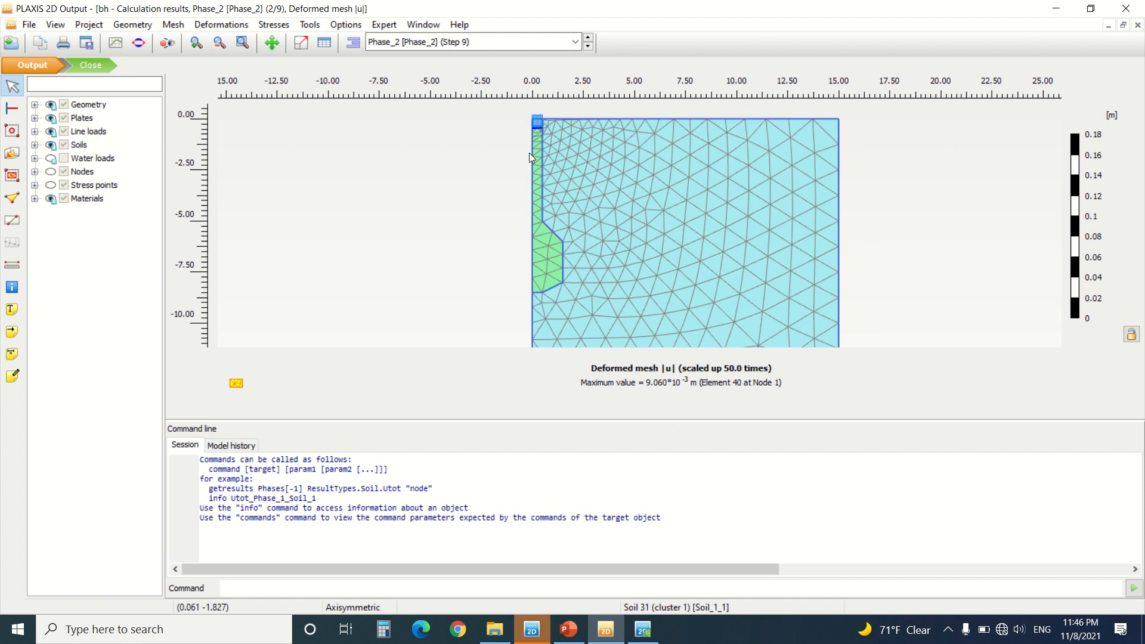